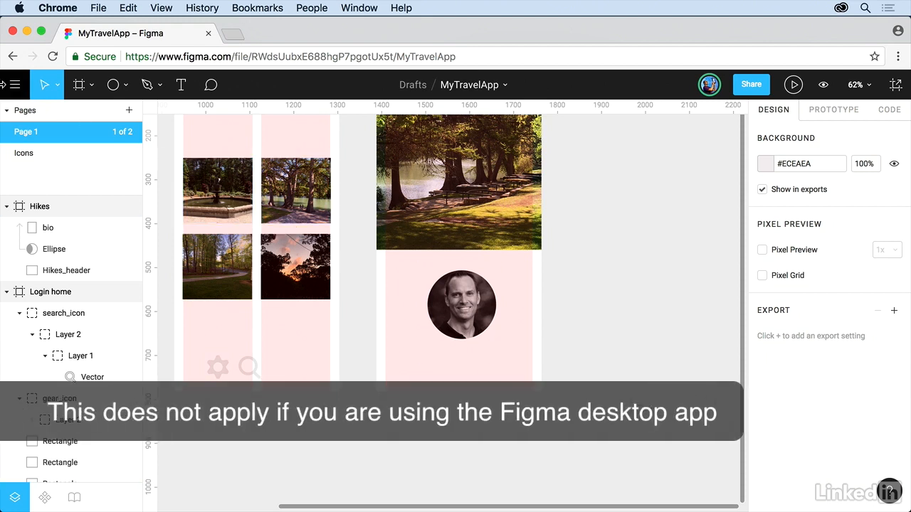
Open the account's font settings
click(16, 84)
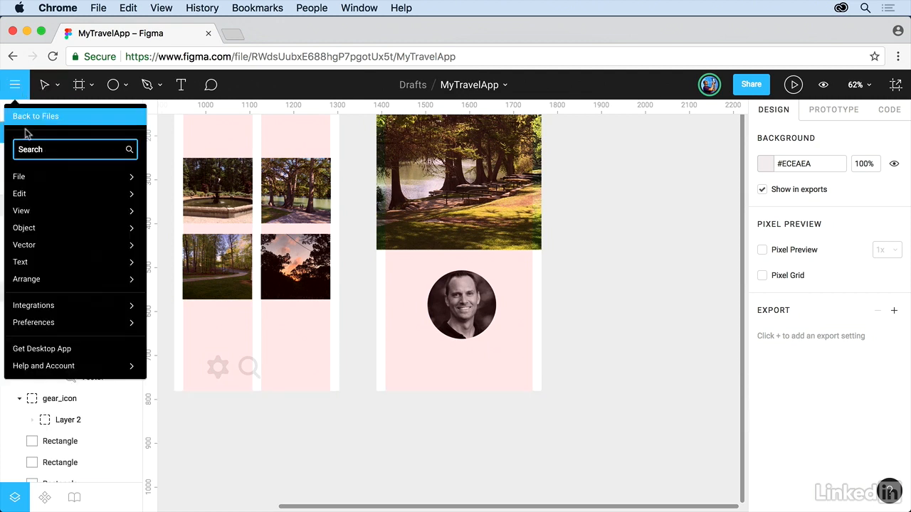
mouse_move(47, 269)
mouse_move(67, 367)
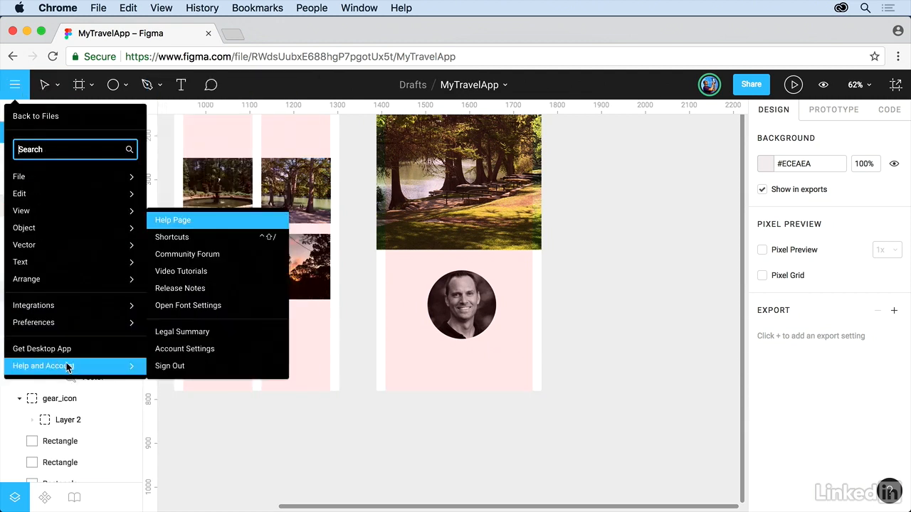
click(212, 311)
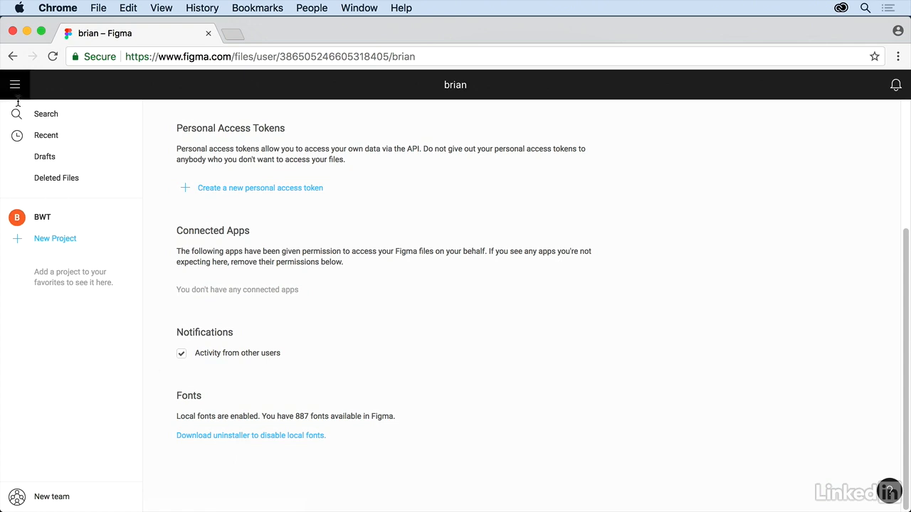
Reopen the MyTravelApp file from the recent files
click(52, 141)
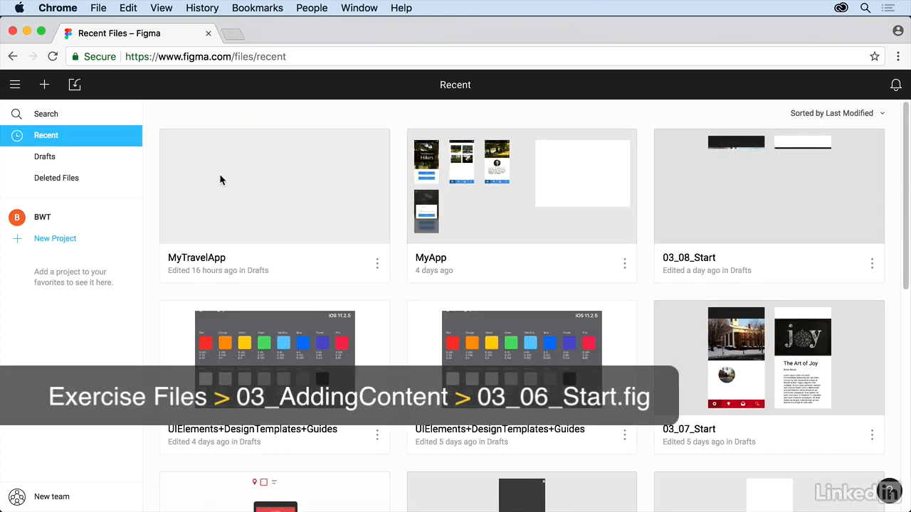
double_click(259, 181)
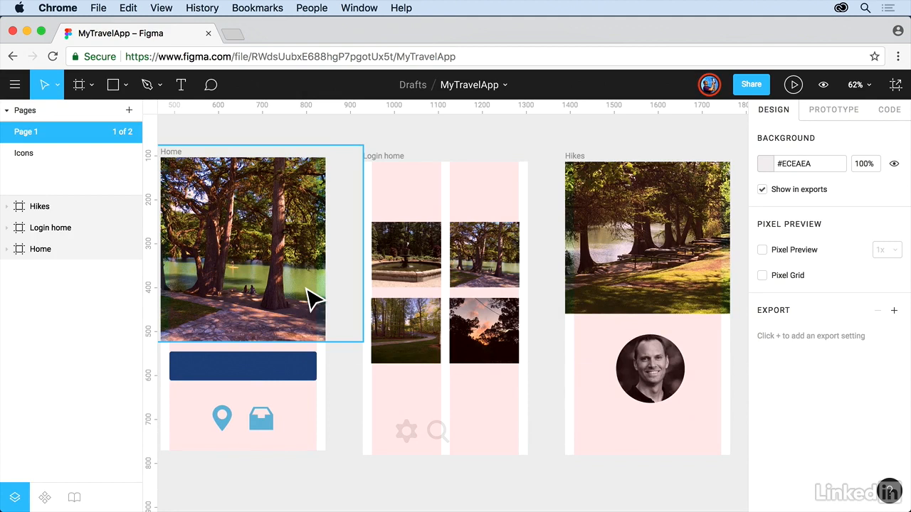
Draw a rectangle about 324 by 191 over the Home frame's photo and fill it with dark gray #333333
scroll(311, 299, left, 5)
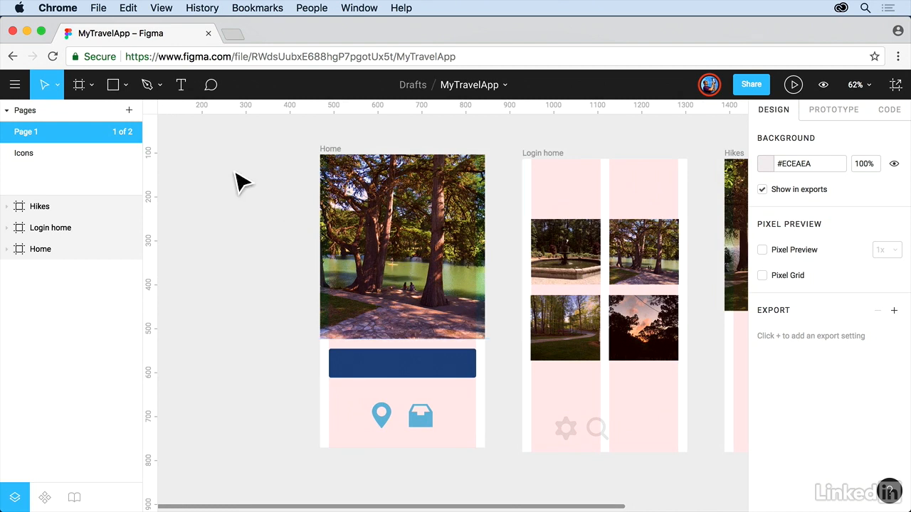
click(114, 84)
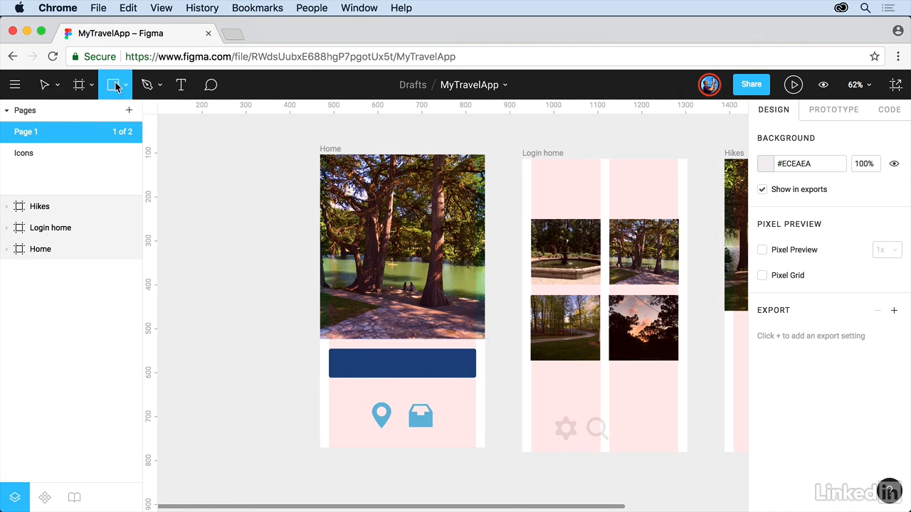
drag(320, 214, 463, 297)
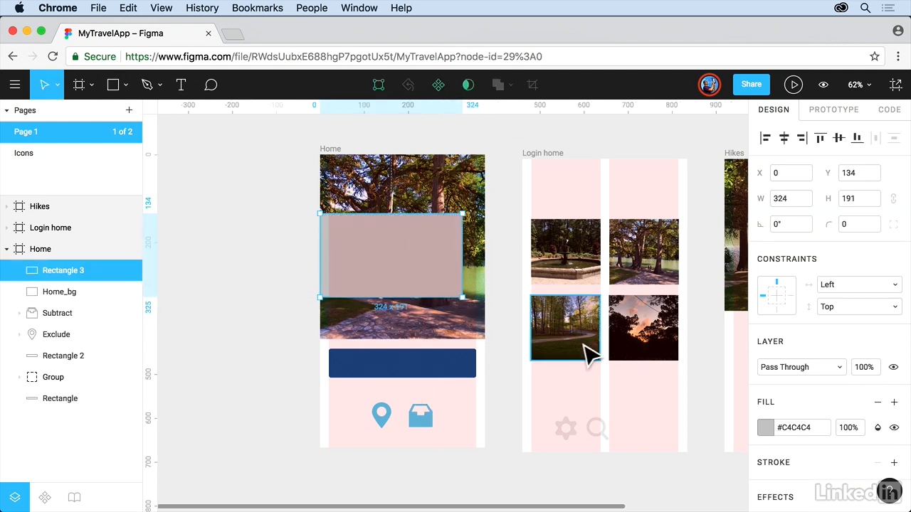
click(765, 428)
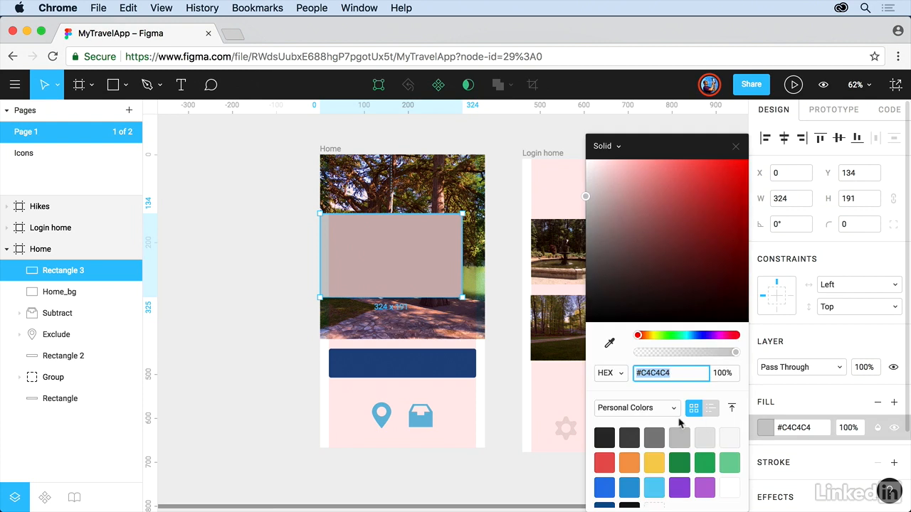
click(604, 436)
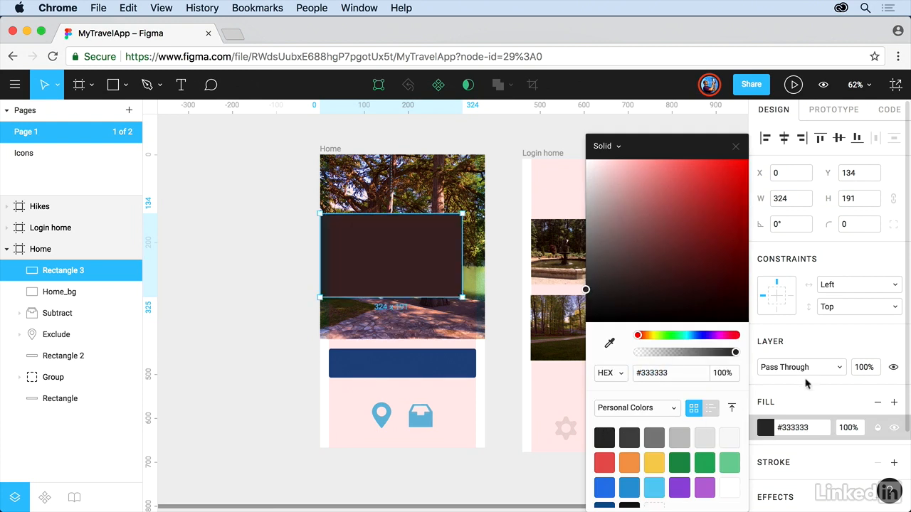
Set the dark rectangle's layer opacity to 90%
click(852, 377)
click(871, 369)
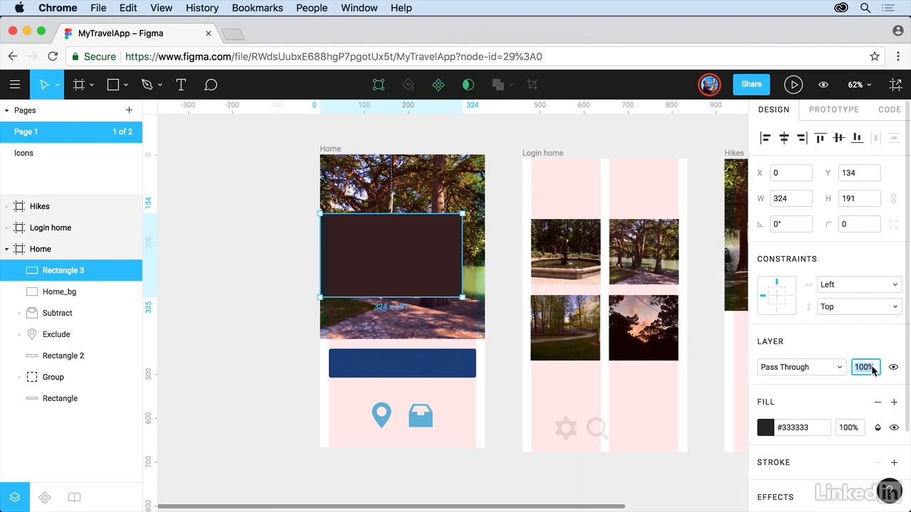
key(Down)
key(Down)
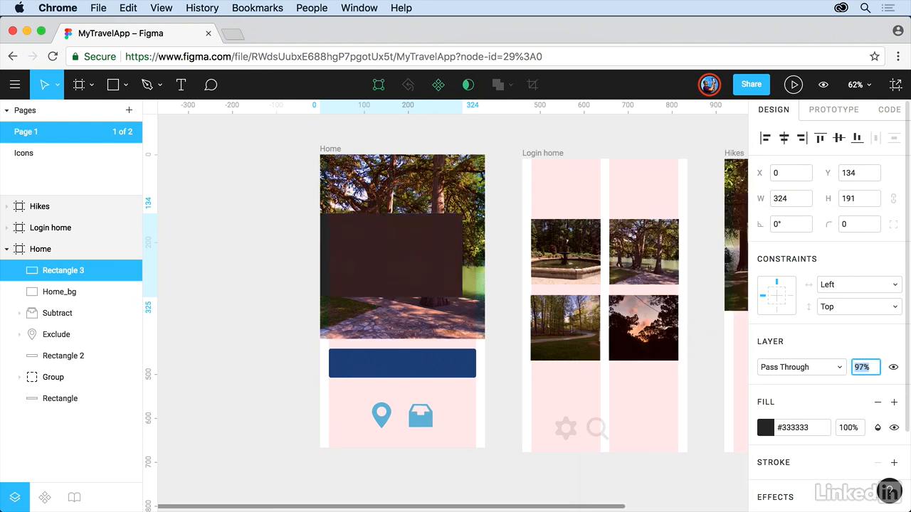
text(80)
key(Return)
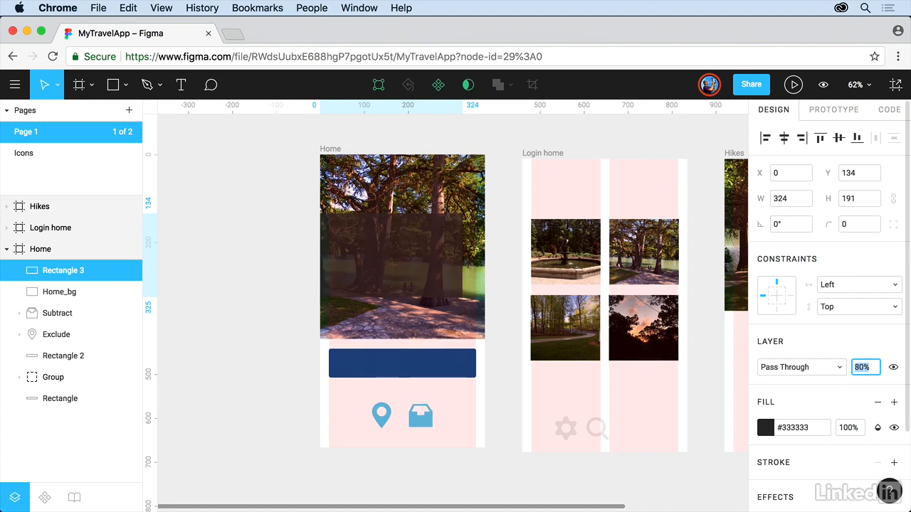
key(shift+Up)
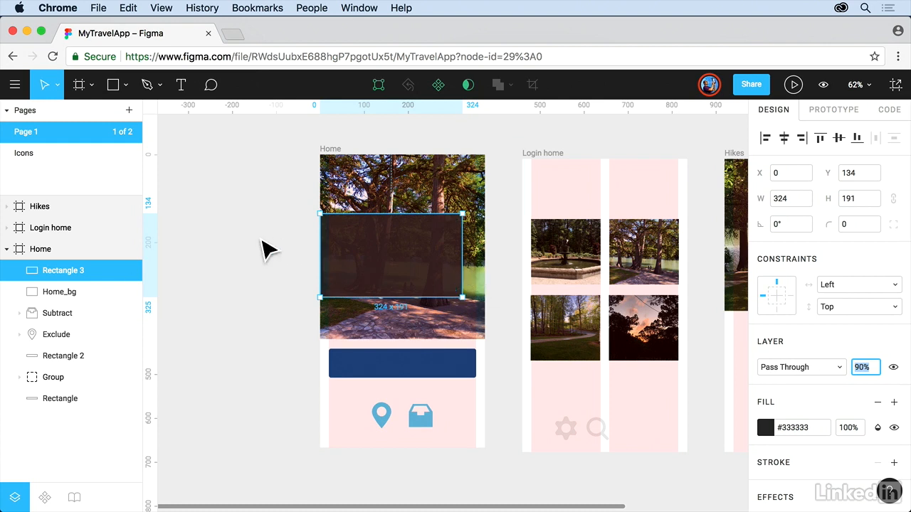
Add a text box about 243 by 128 inside the dark rectangle with the text "Northwest Hikes"
click(180, 85)
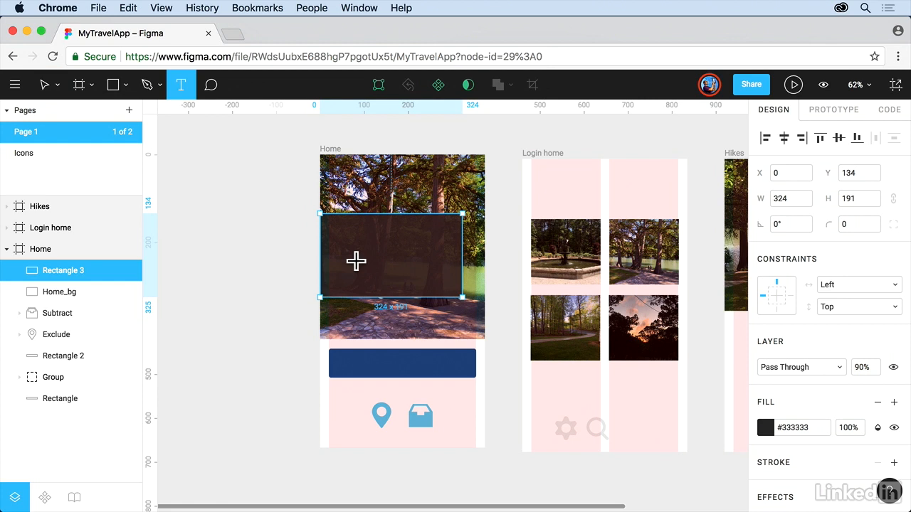
drag(347, 224, 453, 280)
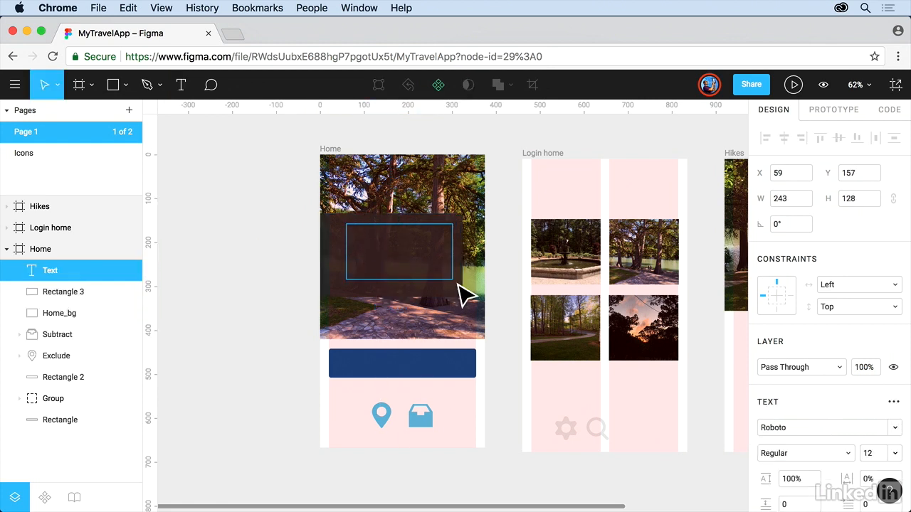
text(Northwest Hikes)
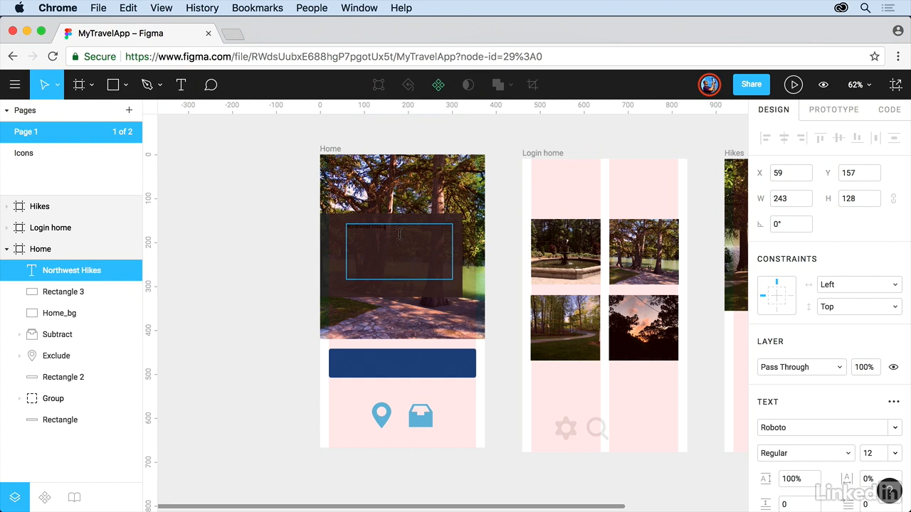
Try the Width and Fixed auto-resize modes on the "Northwest Hikes" text and set it to Height
key(super+a)
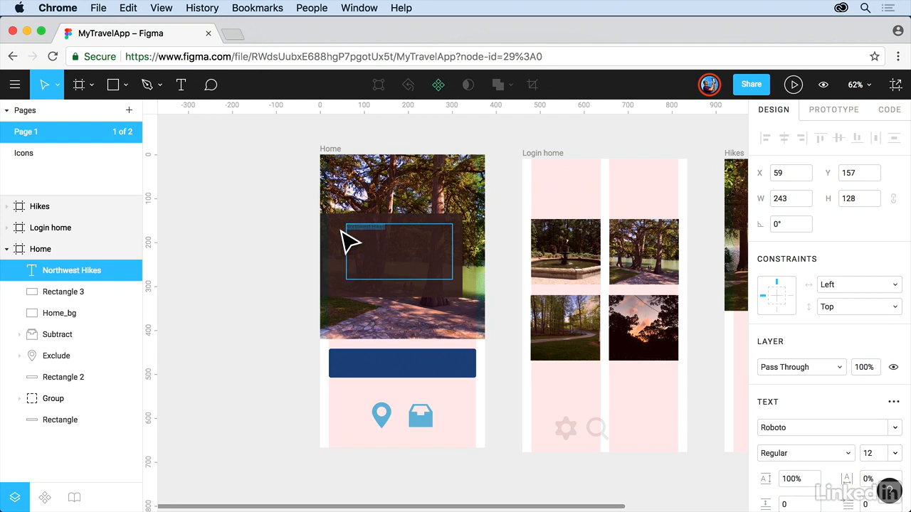
scroll(856, 335, down, 5)
scroll(856, 333, down, 1)
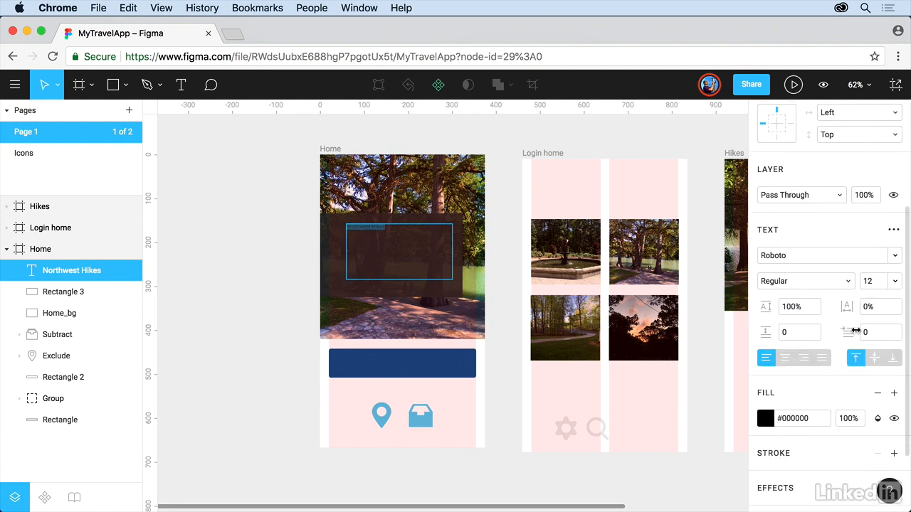
click(893, 232)
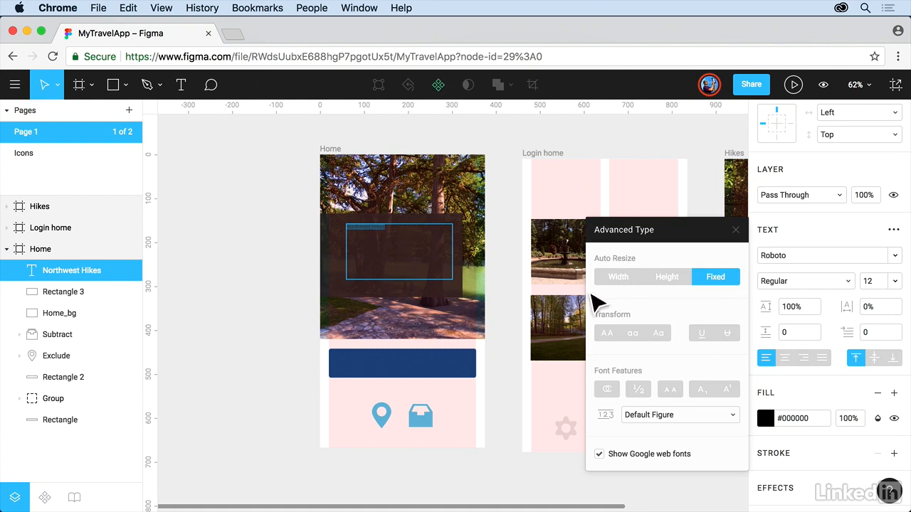
click(625, 281)
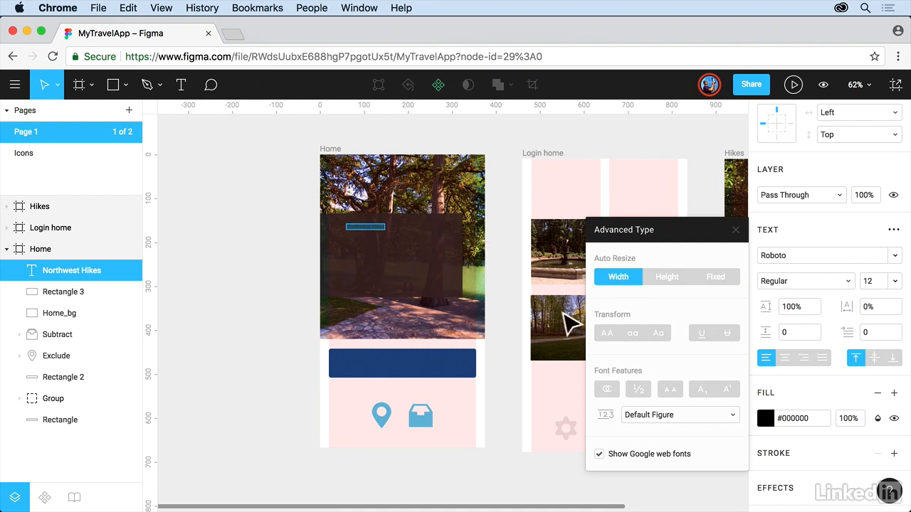
click(667, 284)
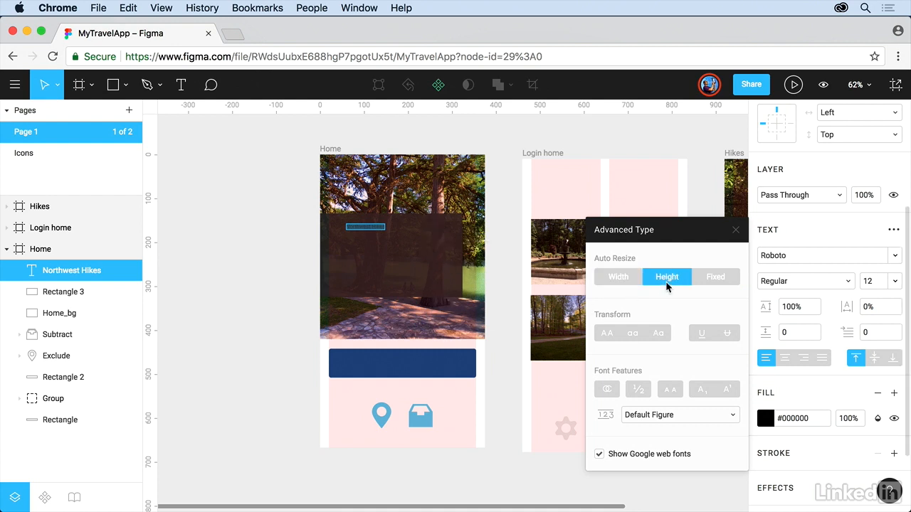
click(704, 284)
click(671, 279)
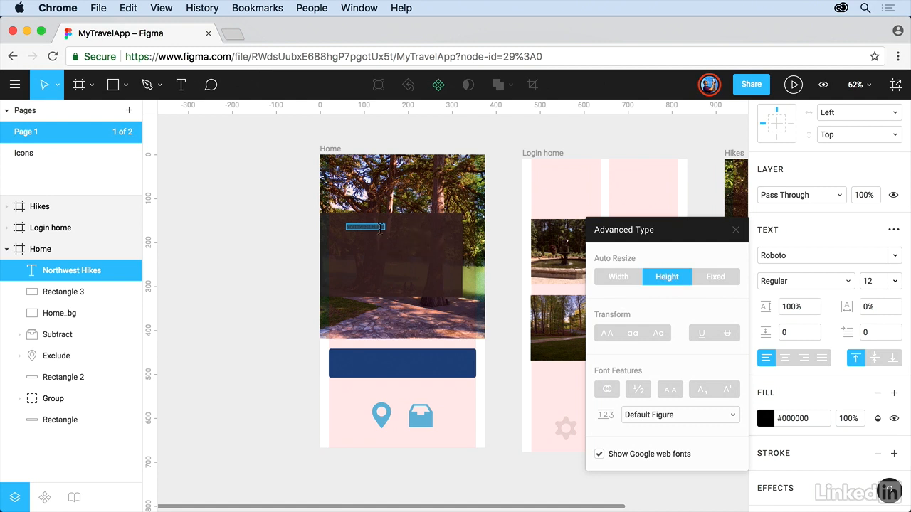
key(Escape)
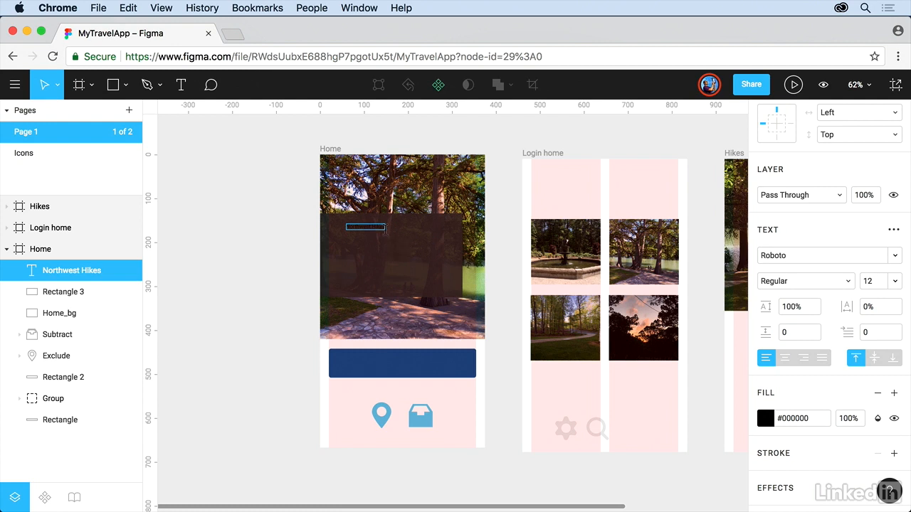
Enlarge the "Northwest Hikes" text box to about 238 by 124 and set its font size to 48
drag(406, 256, 459, 288)
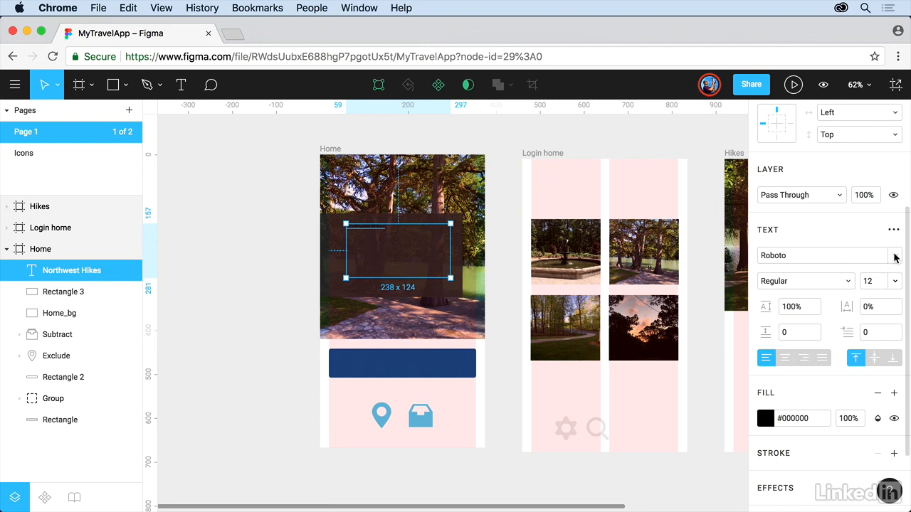
click(878, 281)
text(48)
key(Return)
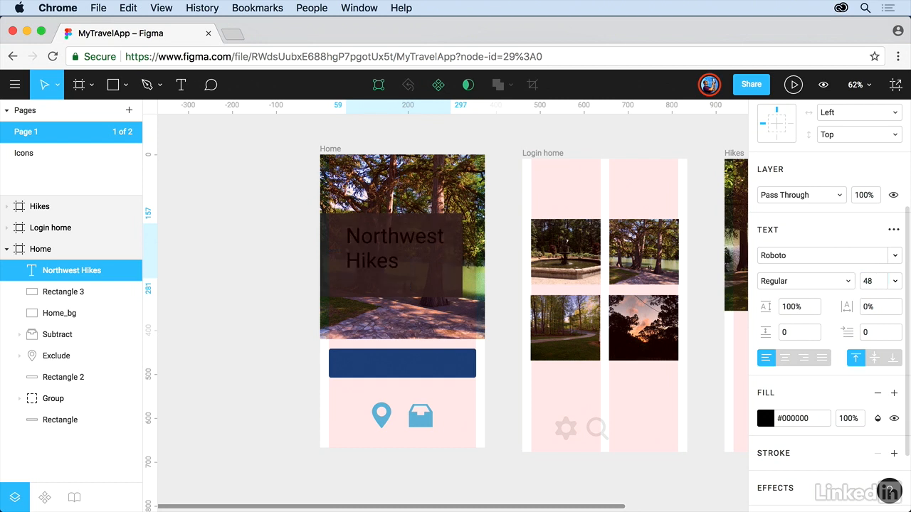
Right-align the "Northwest Hikes" text and set its fill to white #FFFFFF
click(803, 358)
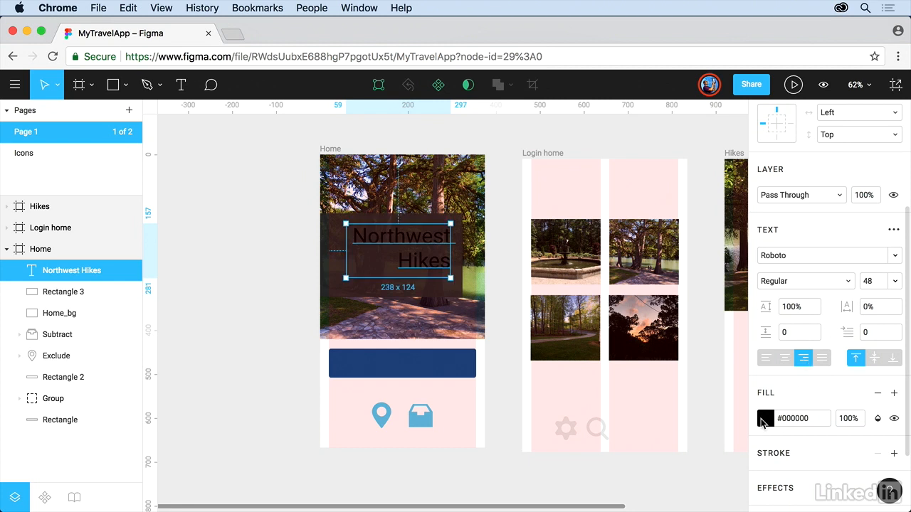
click(765, 419)
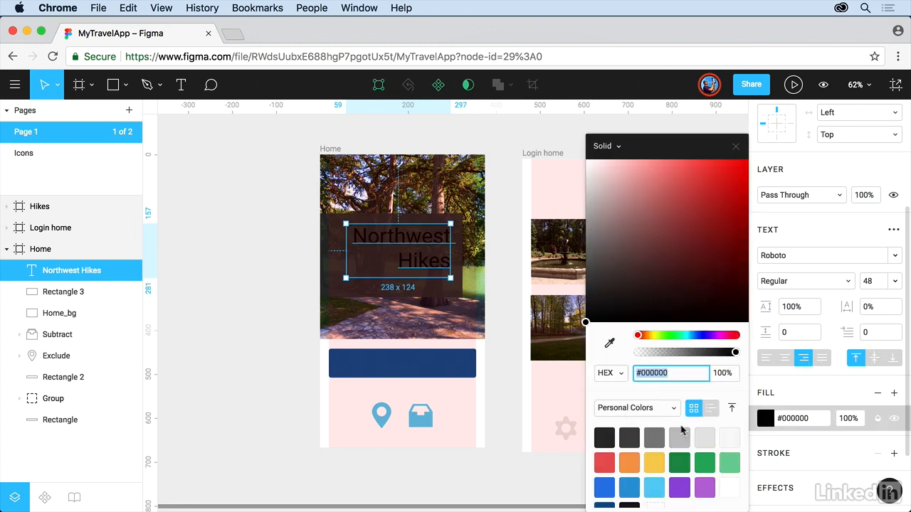
click(729, 436)
drag(654, 288, 585, 157)
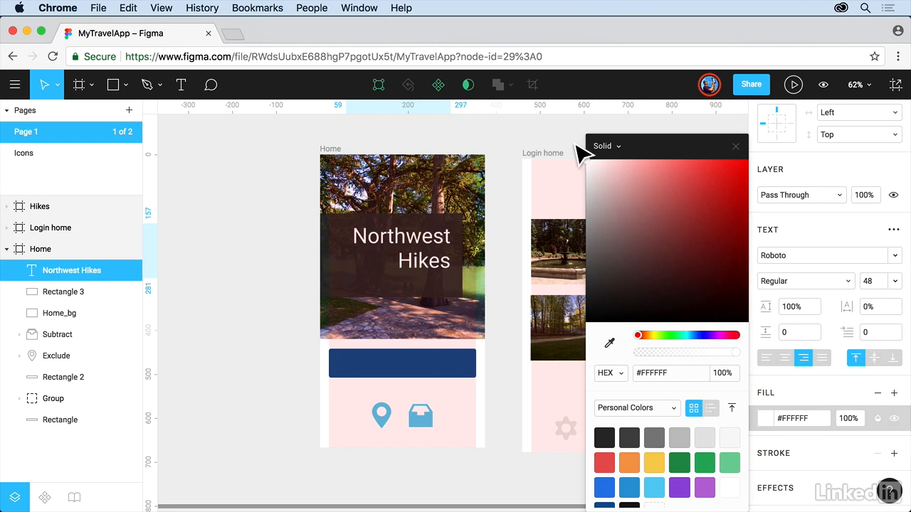
click(736, 148)
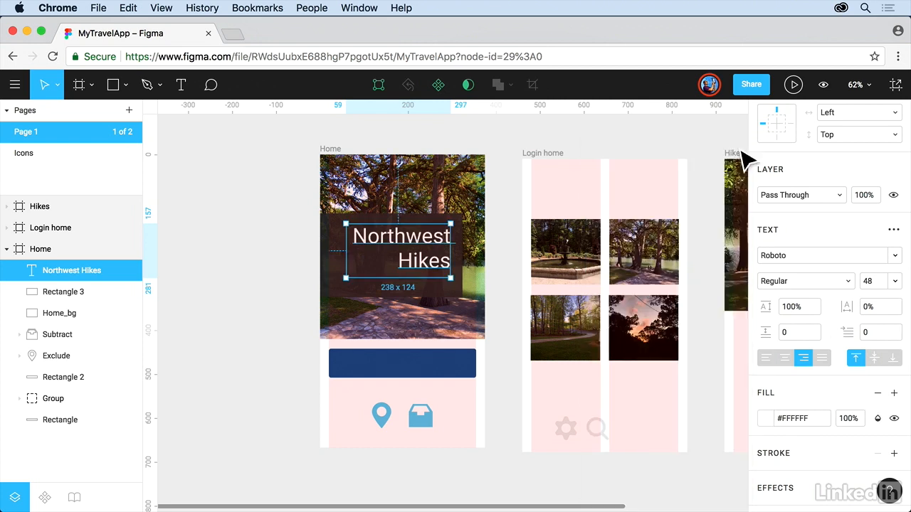
Set the font size of only the word "Hikes" in the heading to 91
double_click(417, 278)
double_click(406, 261)
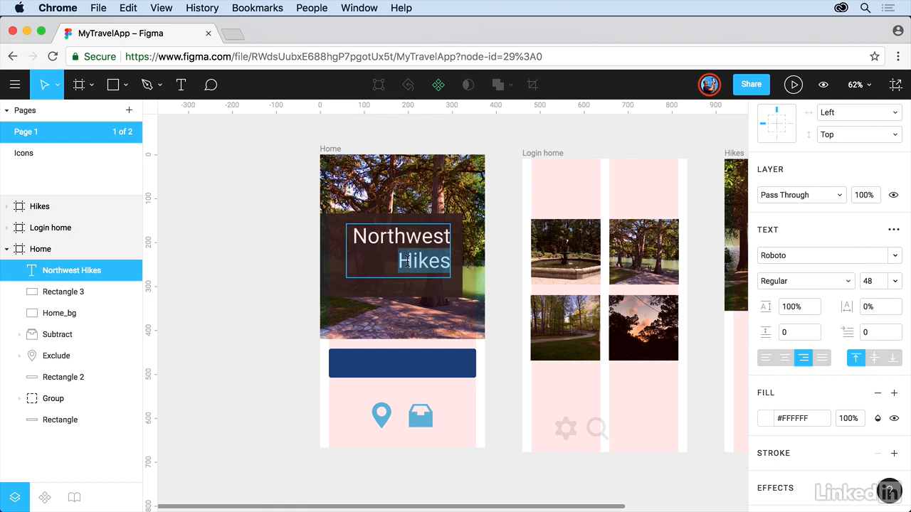
click(864, 282)
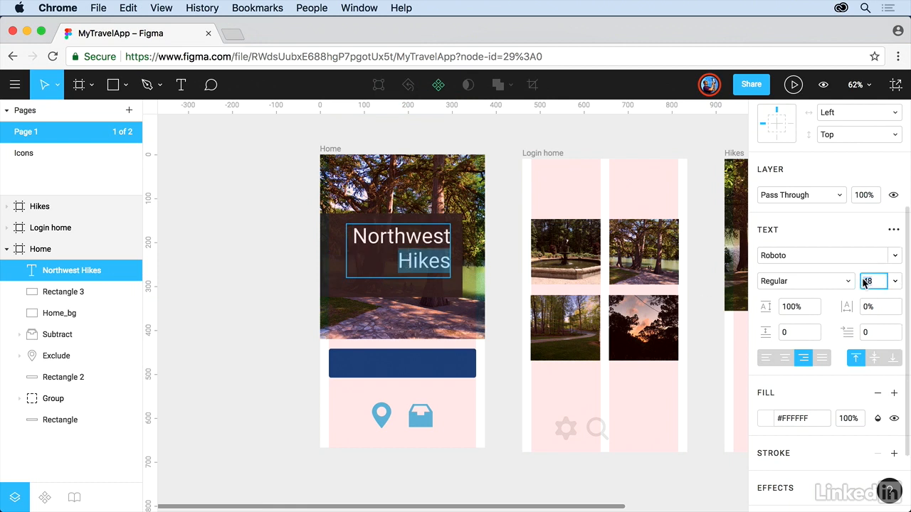
key(shift+Up)
key(shift+Up)
key(shift+Up)
key(shift+Up)
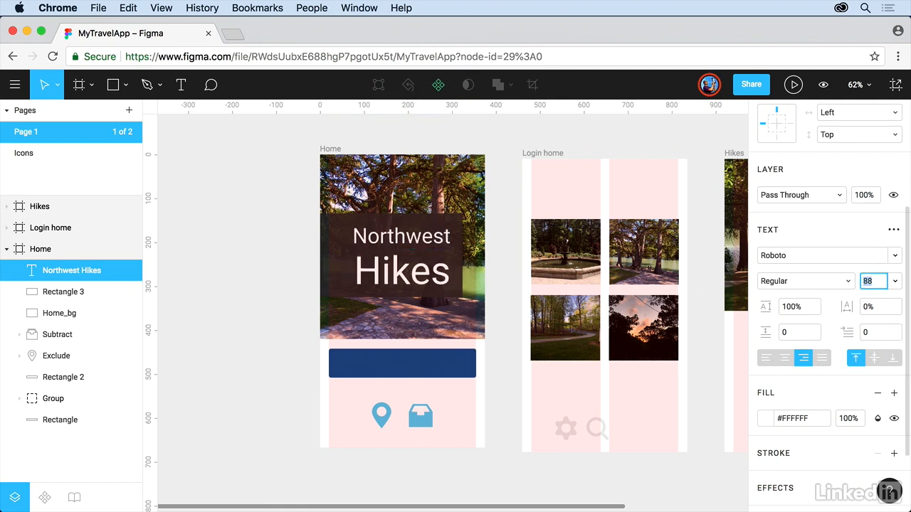
key(Up)
key(Up)
key(Up)
key(Up)
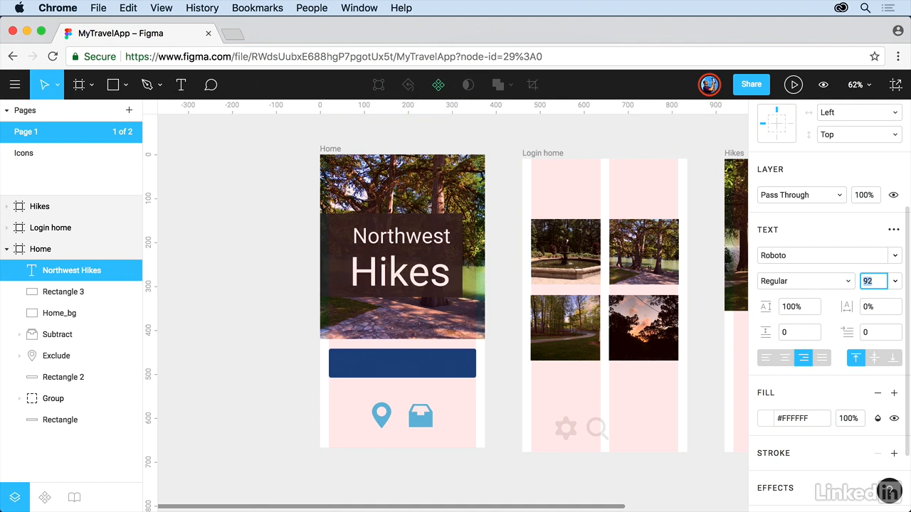
key(Down)
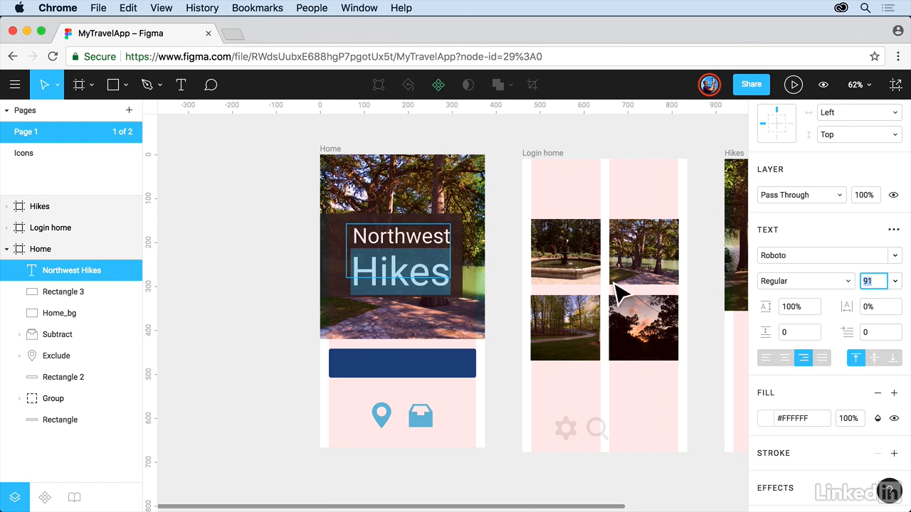
Reduce the line height of the whole "Northwest Hikes" heading to 68%
click(352, 237)
drag(352, 237, 446, 284)
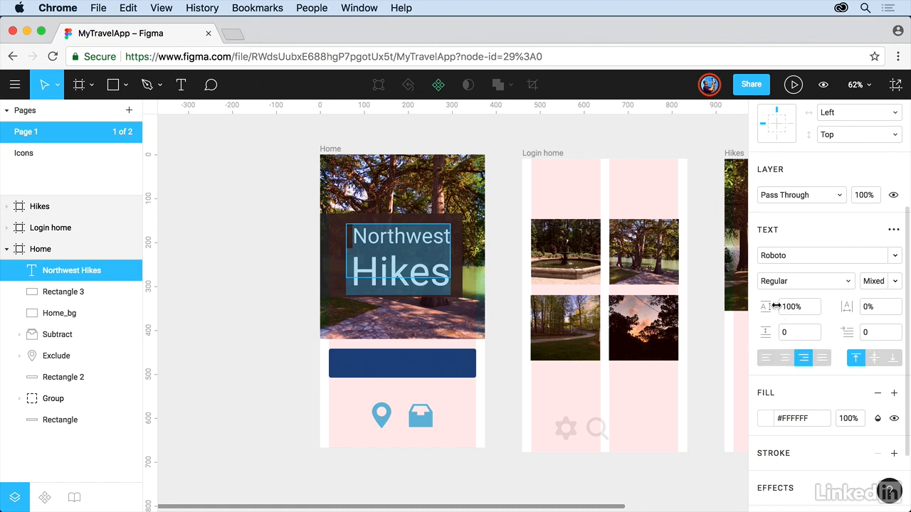
drag(765, 308, 721, 313)
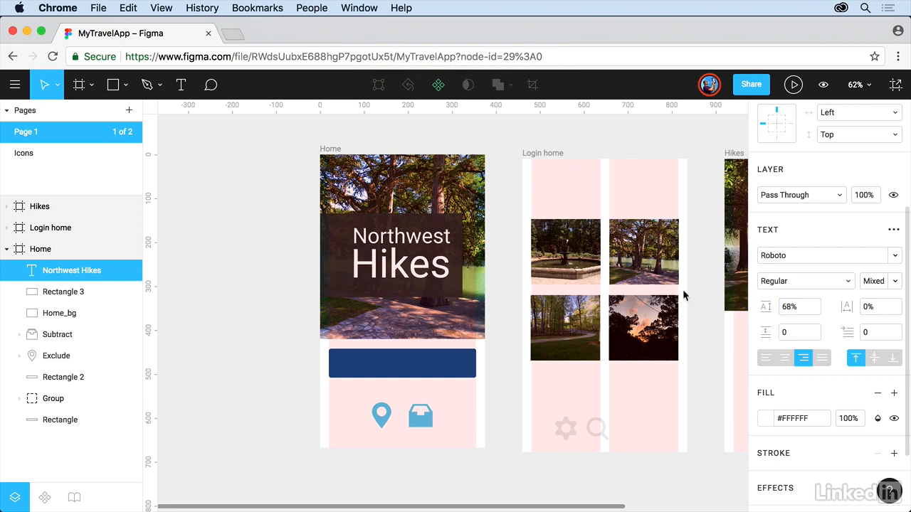
Examine the heading's advanced type options, including the Google web fonts setting, and the list of available fonts
click(893, 230)
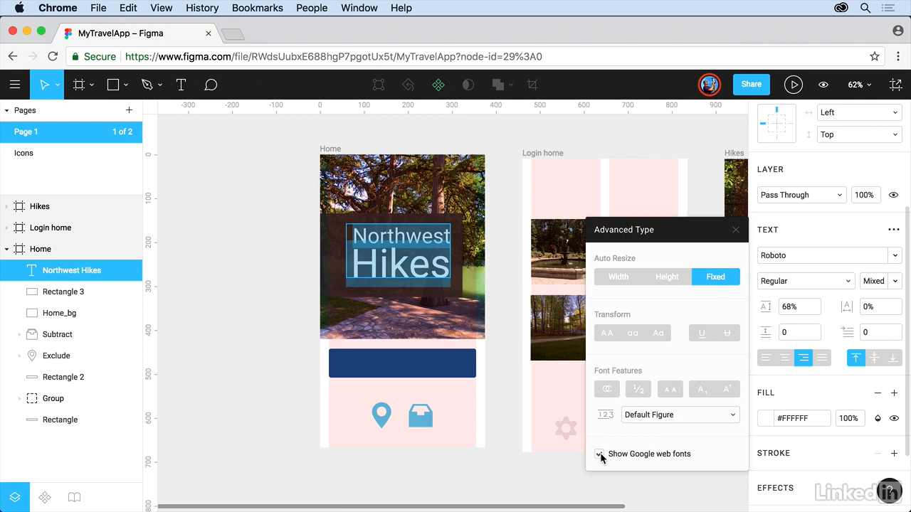
click(796, 239)
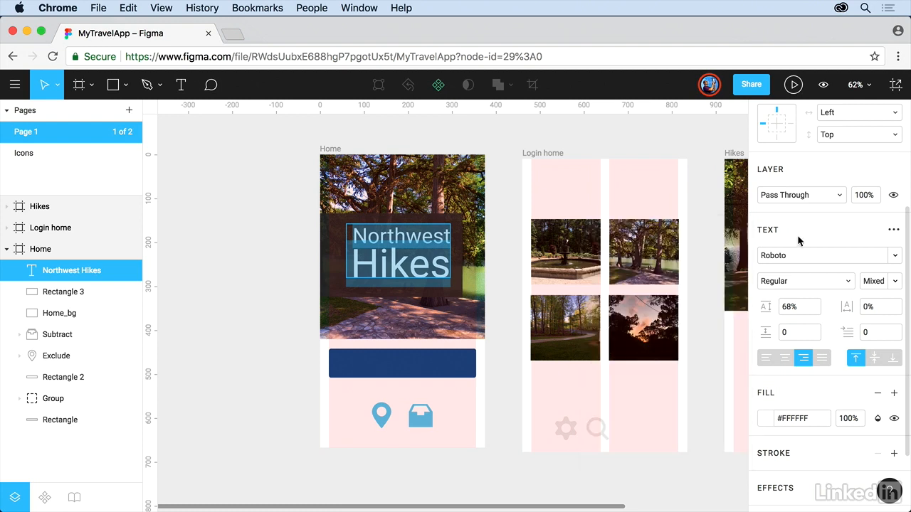
click(896, 257)
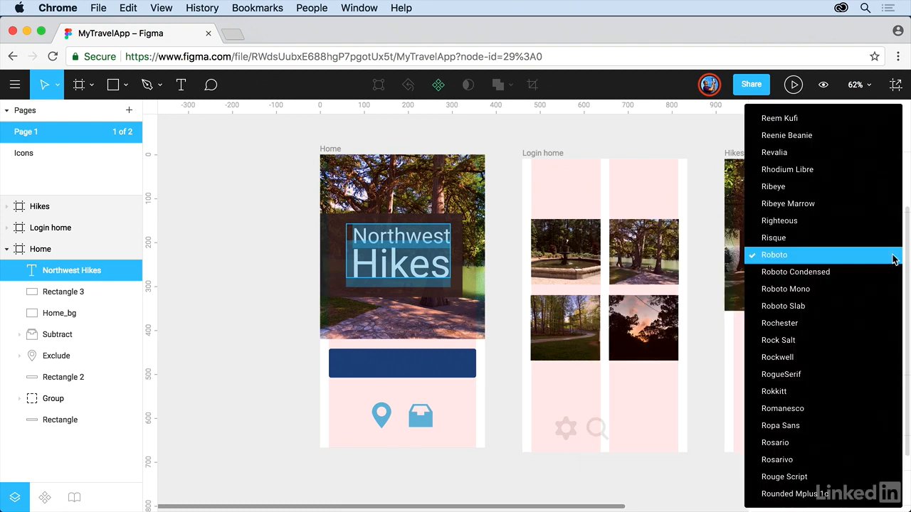
click(711, 260)
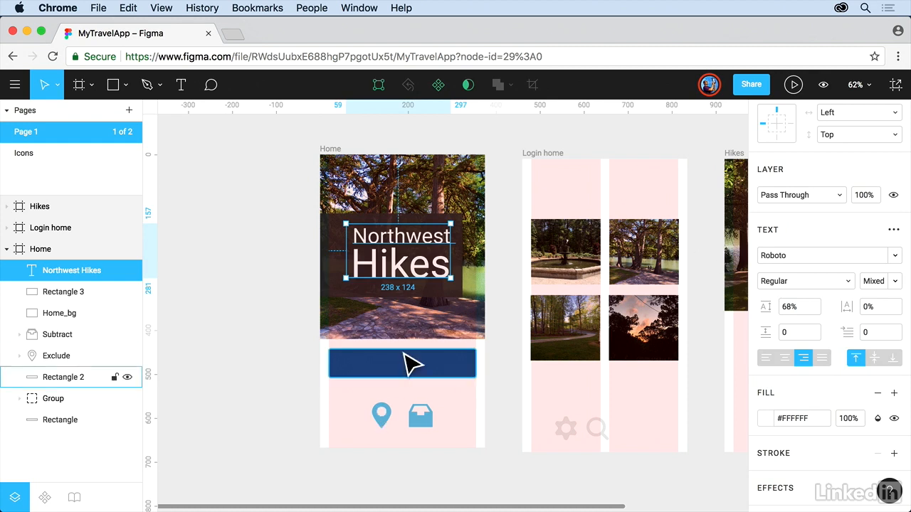
Add a new text layer reading "Login" at the dark blue button rectangle in the Home frame
click(181, 85)
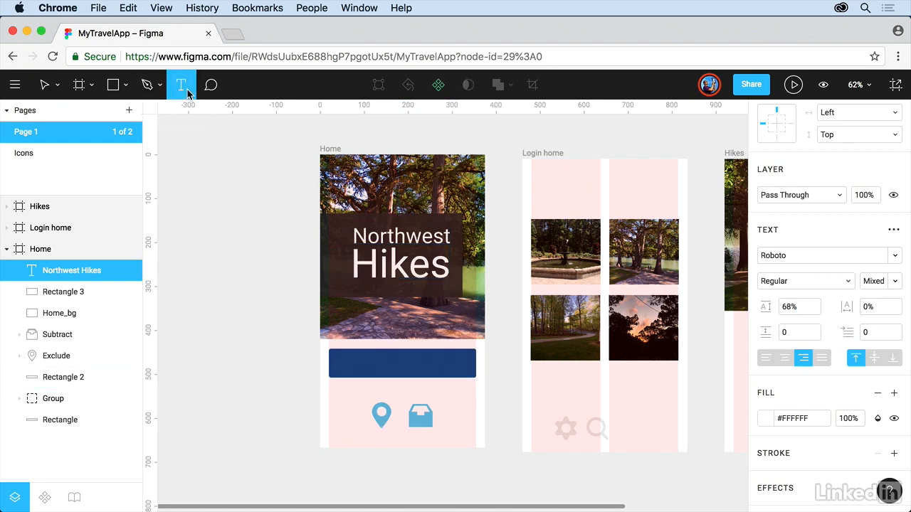
key(Return)
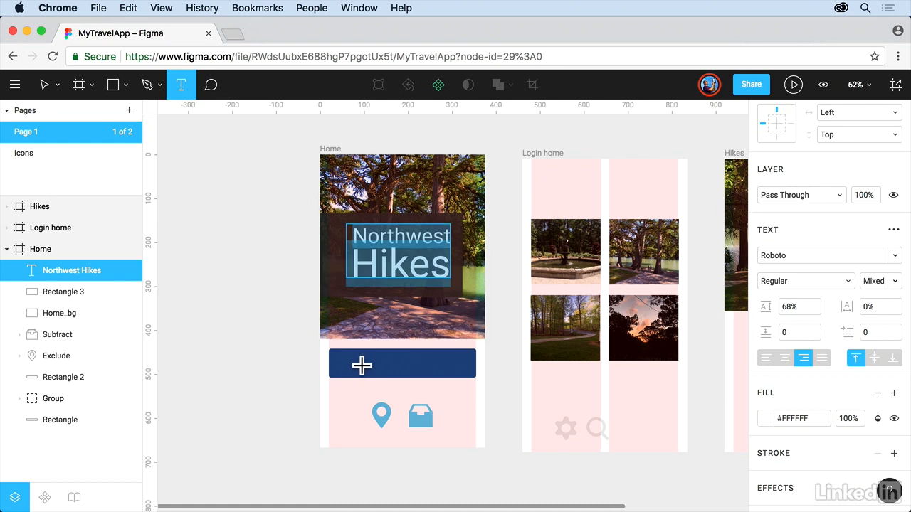
click(359, 368)
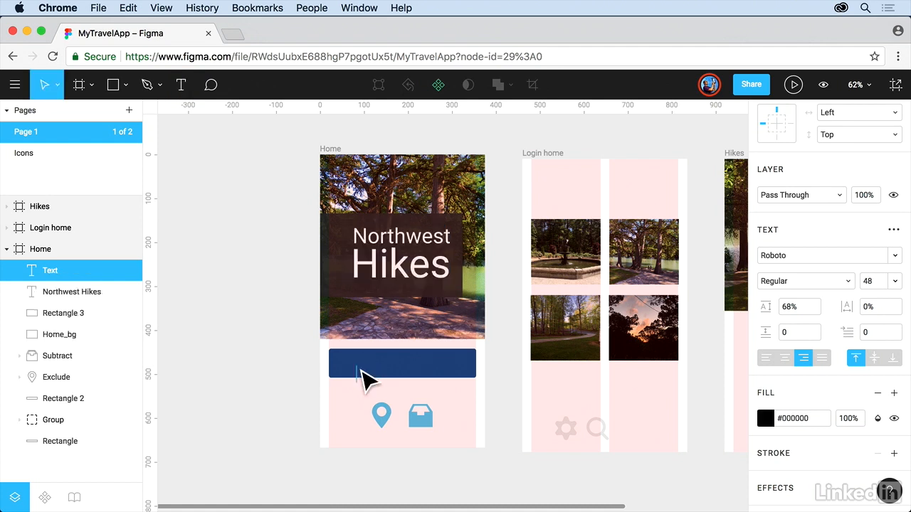
text(Login)
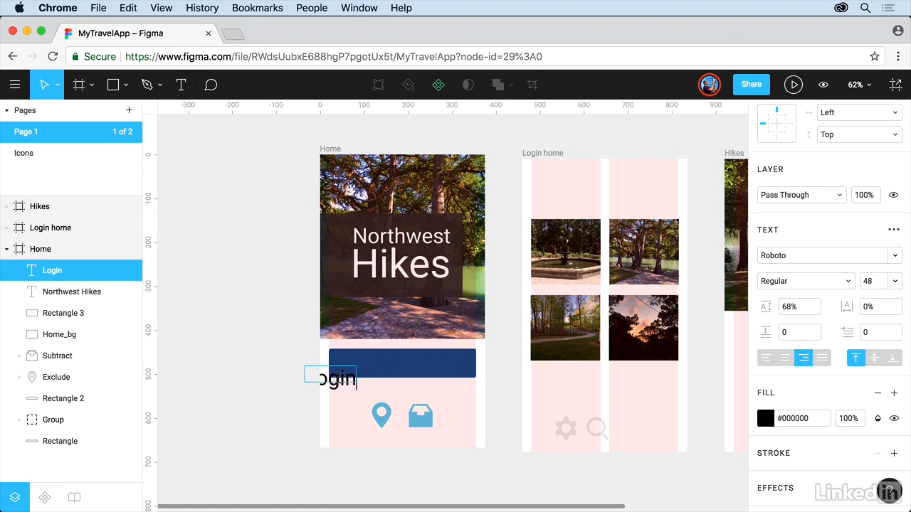
Center-align the "Login" text and set its fill to white #FFFFFF
key(super+a)
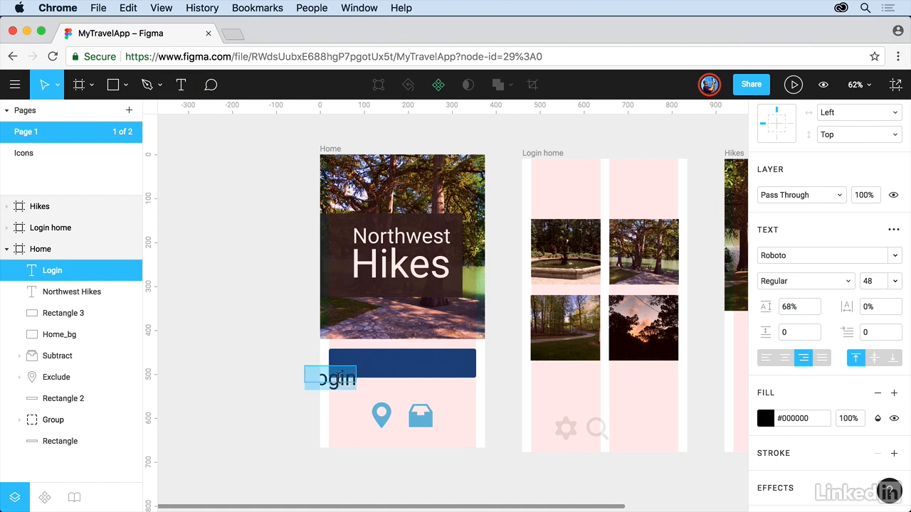
click(786, 358)
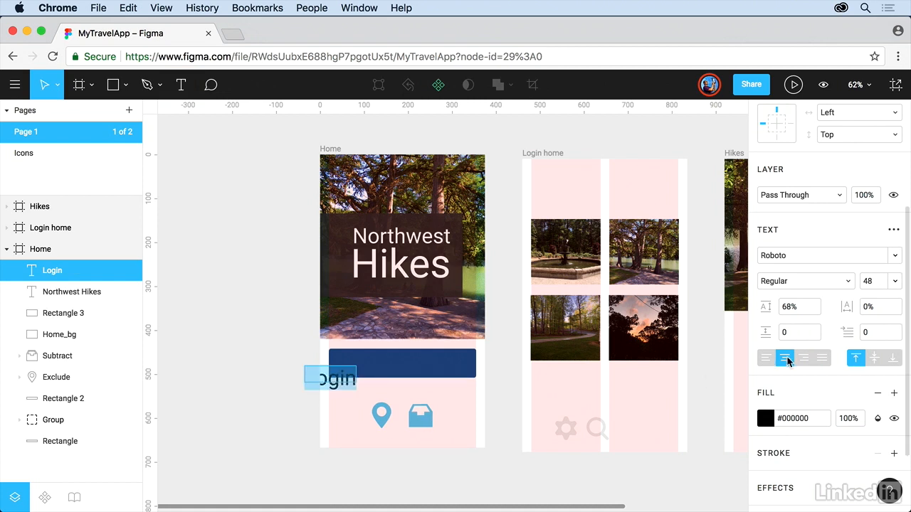
click(765, 418)
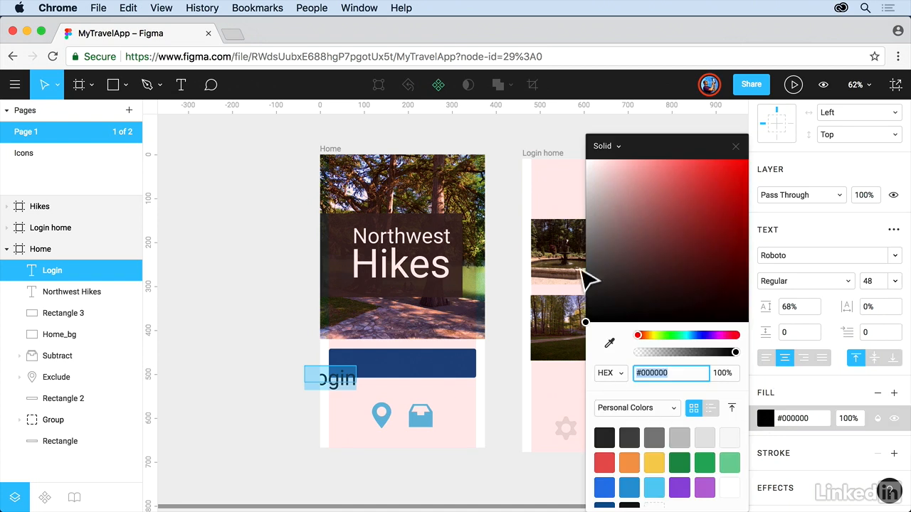
drag(588, 319, 591, 168)
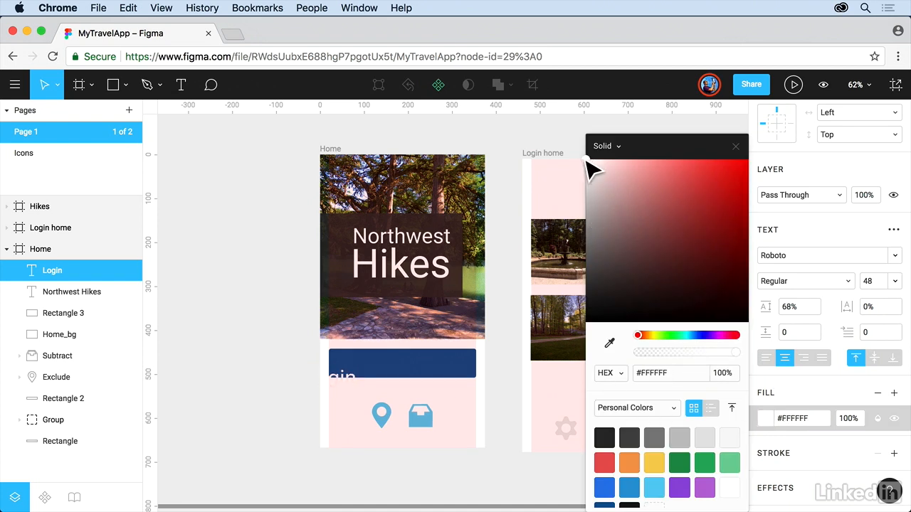
click(735, 146)
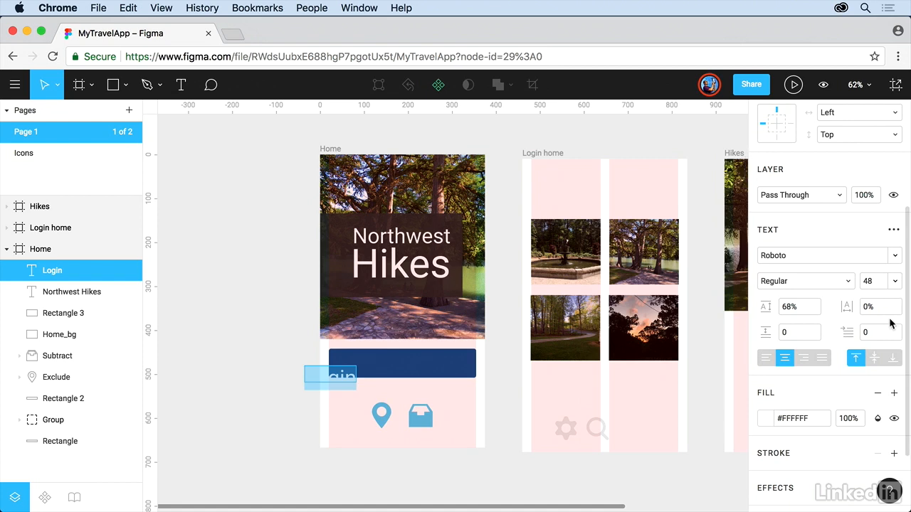
Set the "Login" font size to 24 and move the text near the middle of the dark blue button
click(884, 284)
text(24)
key(Return)
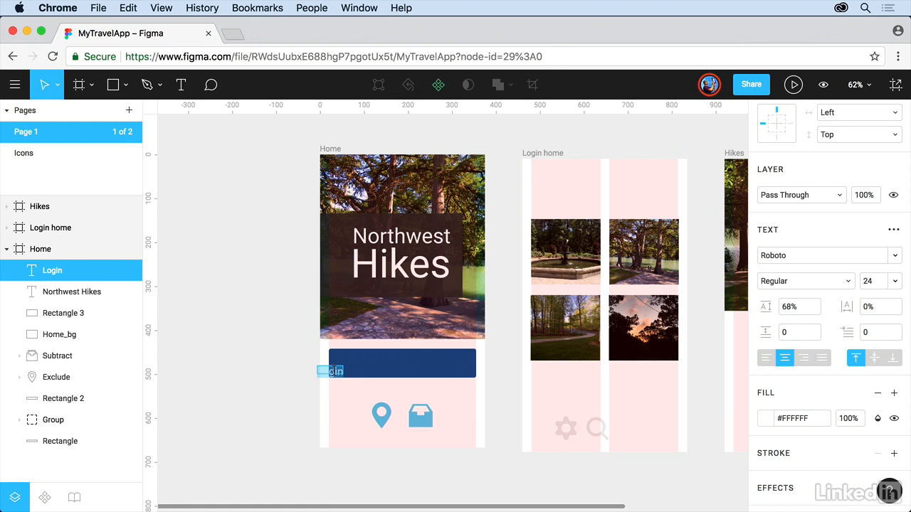
drag(336, 368, 407, 370)
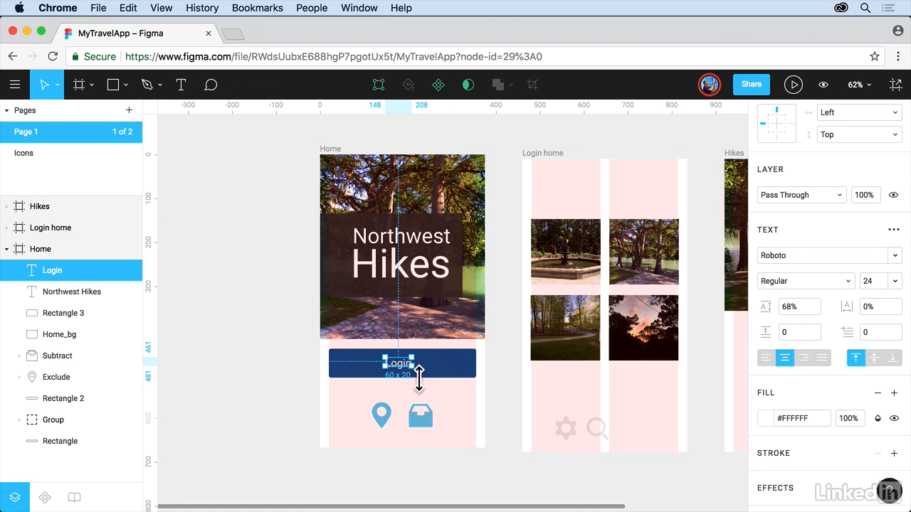
Stretch the "Login" text box to about 195 by 27, try the Height auto-resize mode, and set it to Width
drag(417, 372, 483, 383)
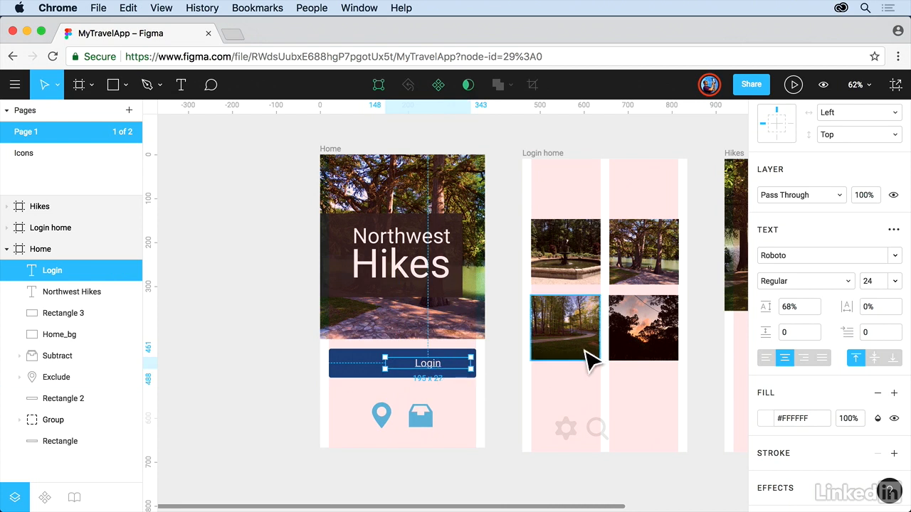
click(893, 231)
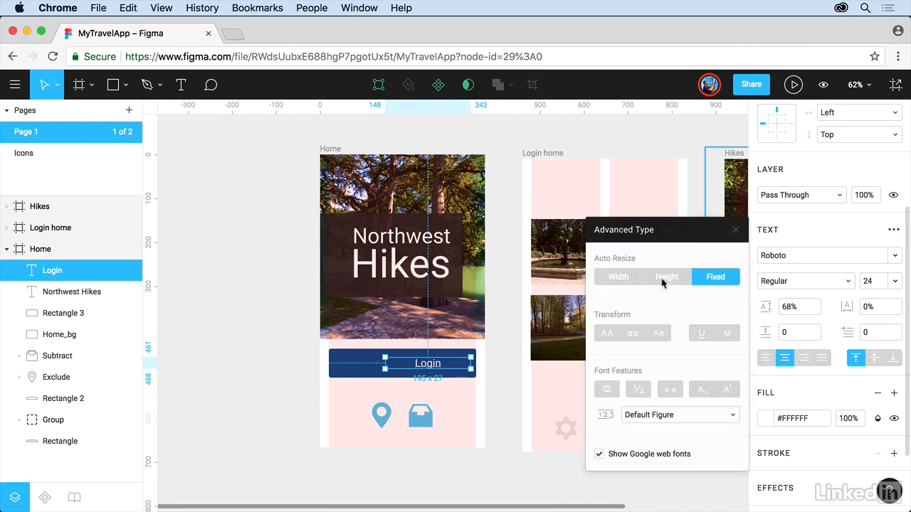
click(660, 277)
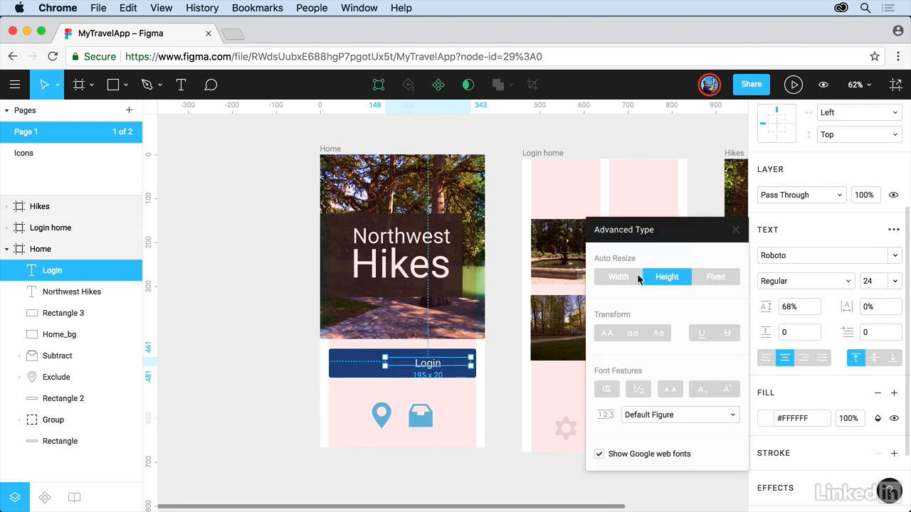
click(631, 278)
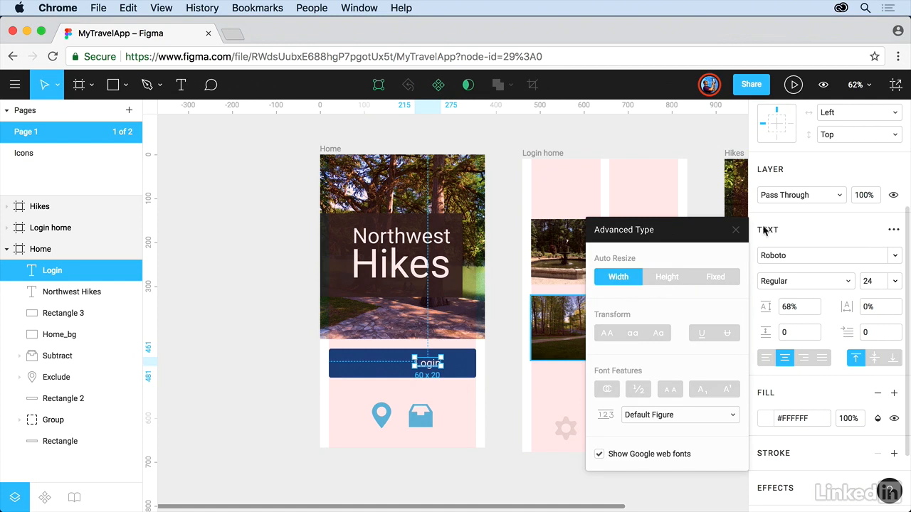
click(735, 230)
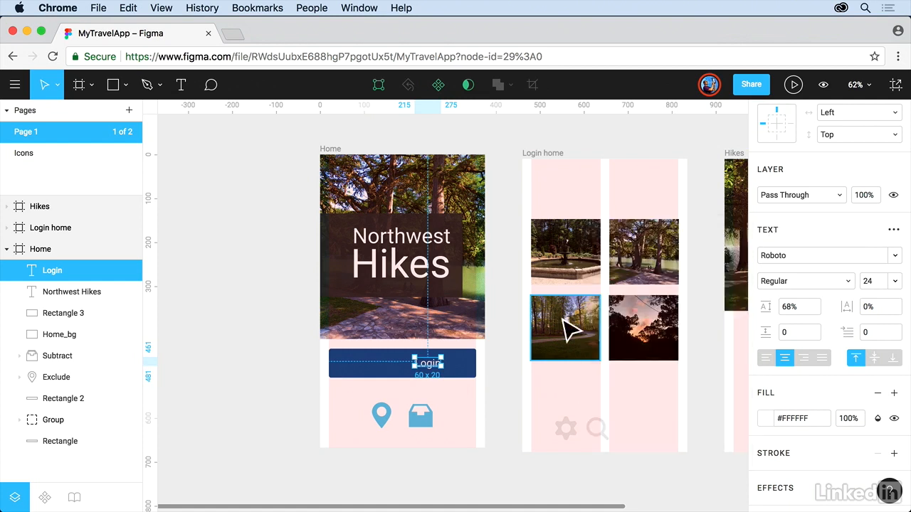
Align the "Login" text and the dark blue button rectangle on their horizontal centers and group them
shift+click(466, 378)
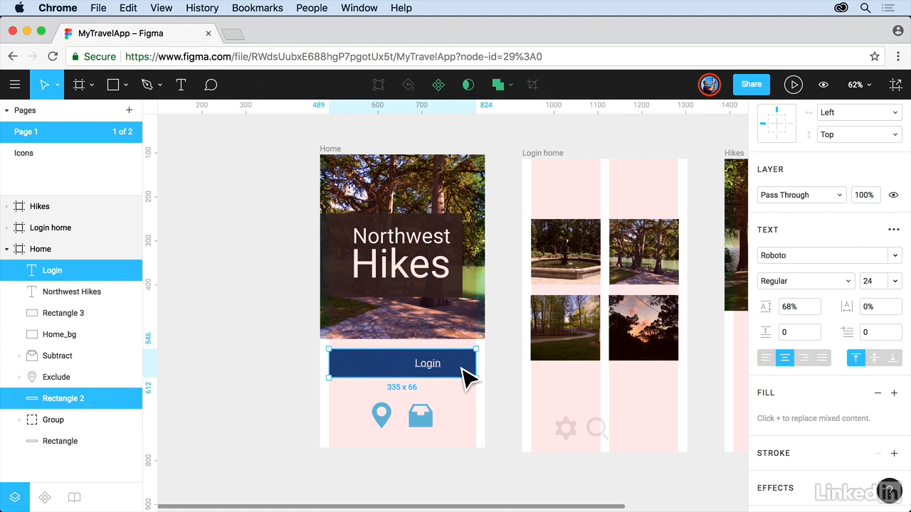
scroll(879, 206, up, 5)
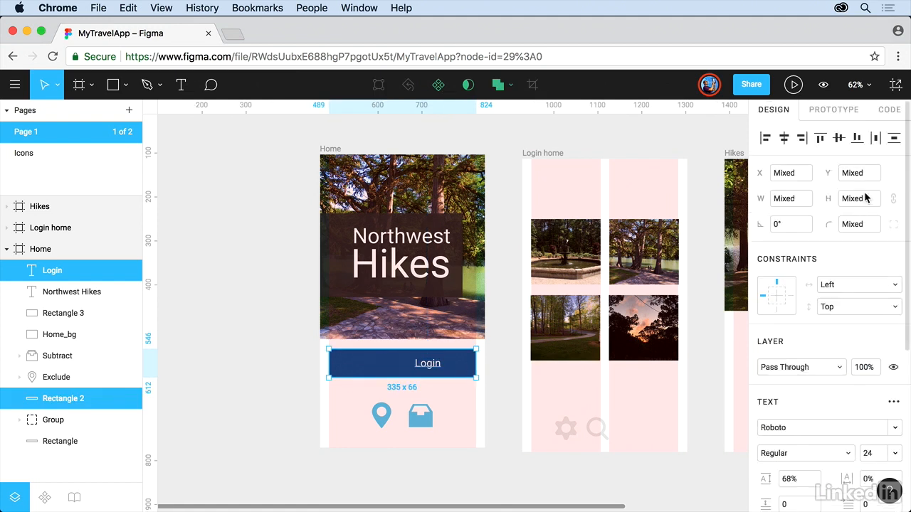
click(783, 139)
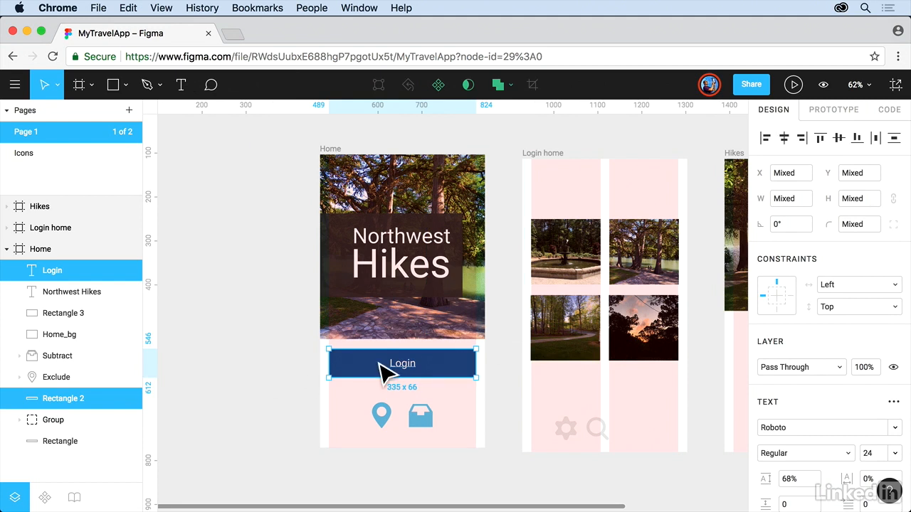
right_click(384, 371)
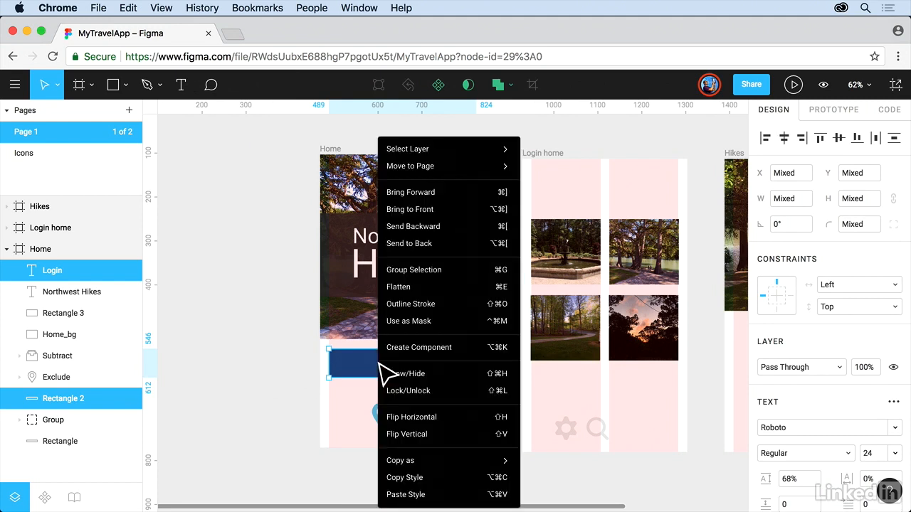
click(460, 270)
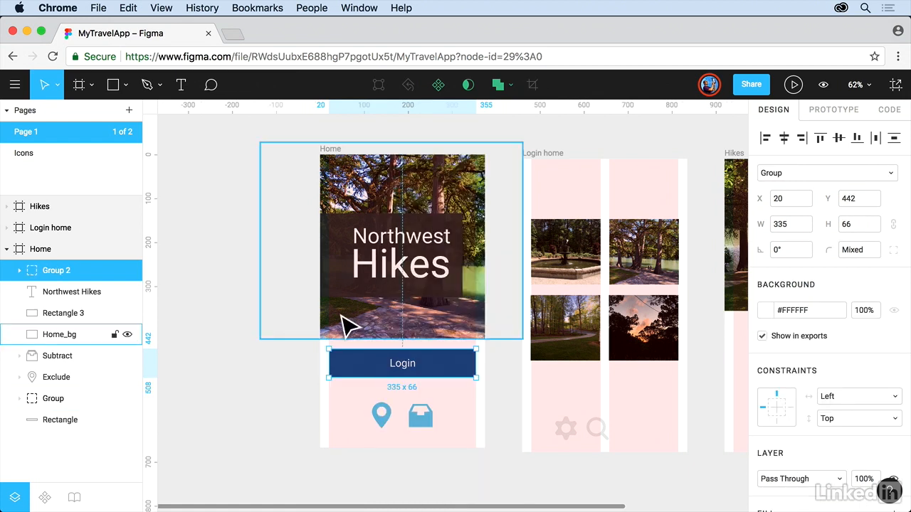